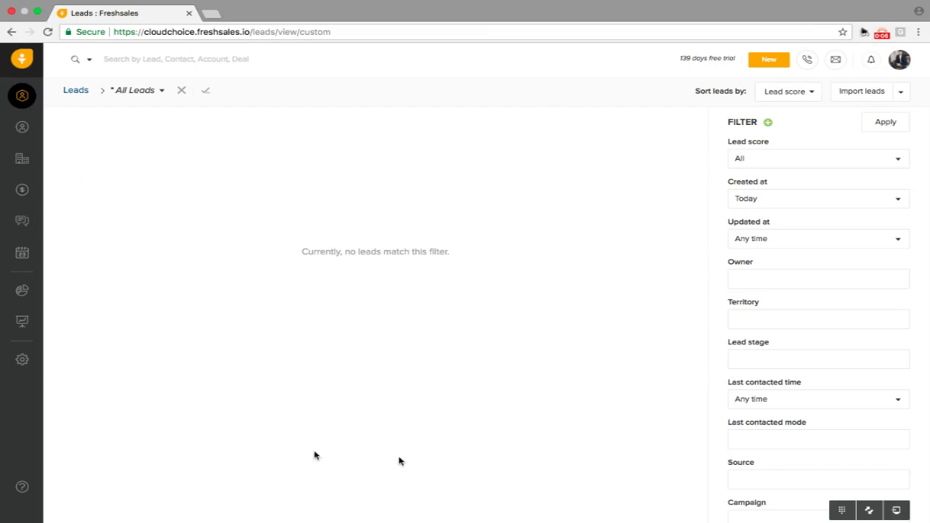
Switch to the leads list workbook in Excel and review the Save As file formats, including Windows Comma Separated (.csv), without saving
{"action": "key", "text": "XF86AudioRaiseVolume"}
{"action": "key", "text": "ctrl+Right"}
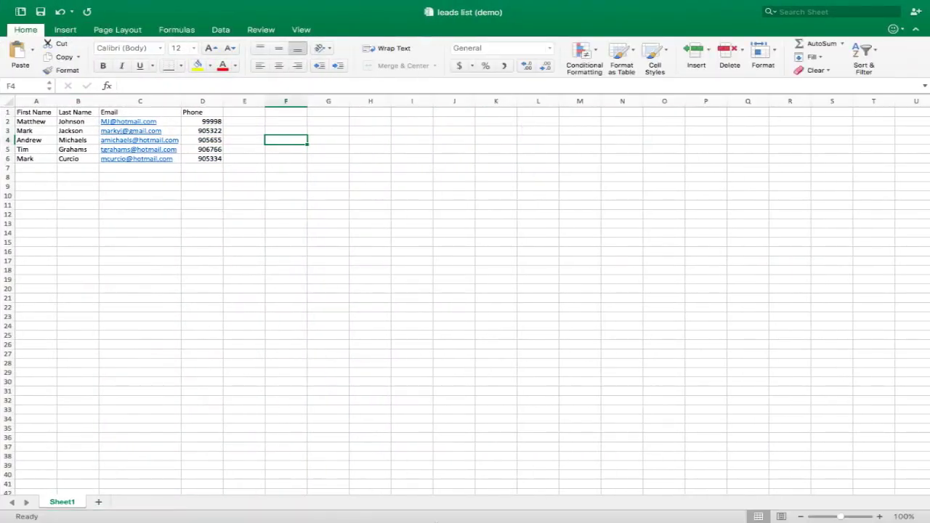
{"action": "mouse_move", "coordinate": [435, 500]}
{"action": "mouse_move", "coordinate": [181, 4]}
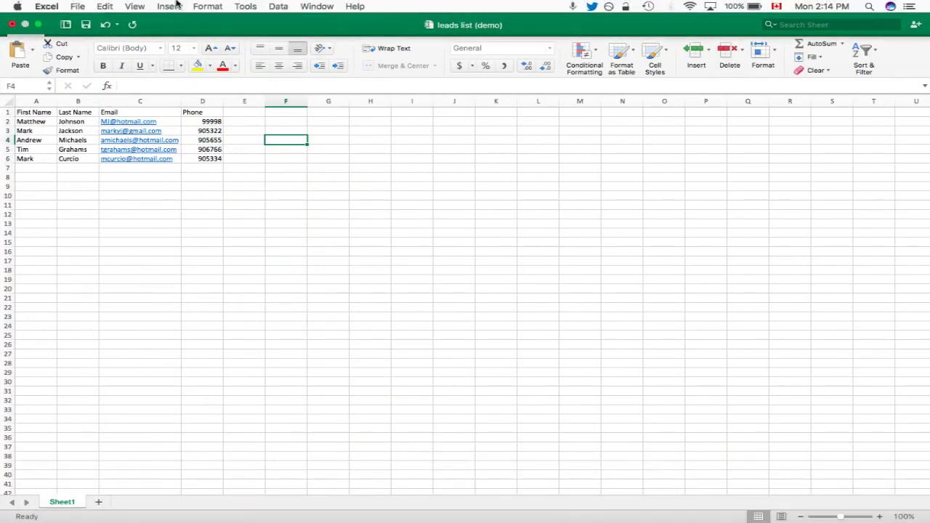
{"action": "left_click", "coordinate": [78, 7]}
{"action": "left_click", "coordinate": [95, 93]}
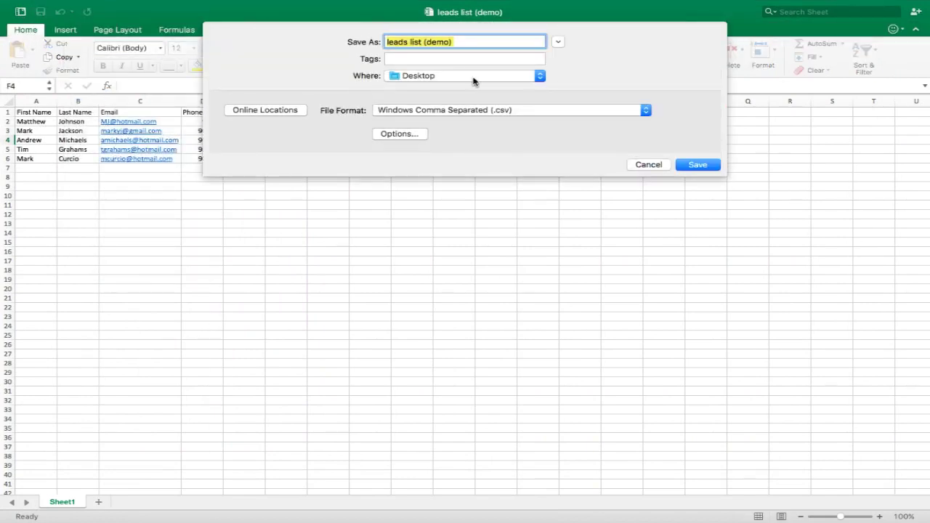
{"action": "left_click", "coordinate": [458, 113]}
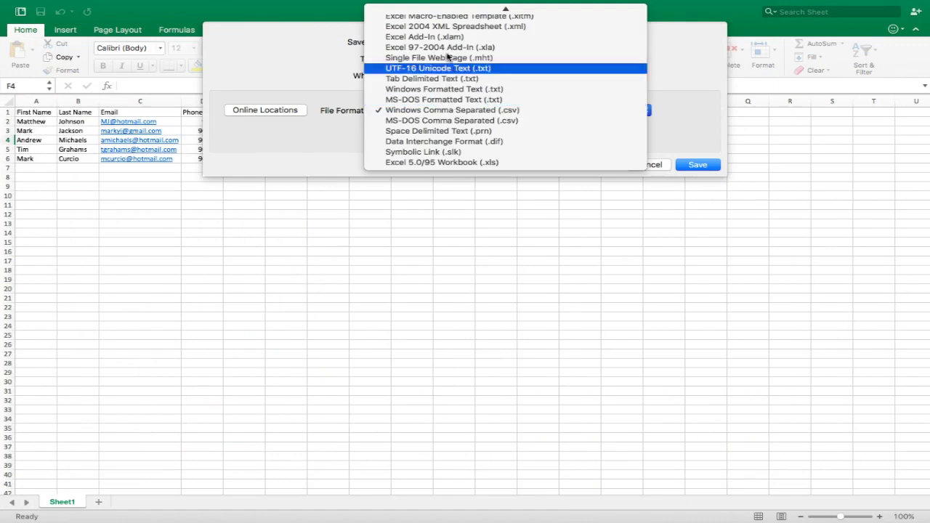
{"action": "left_click", "coordinate": [703, 85]}
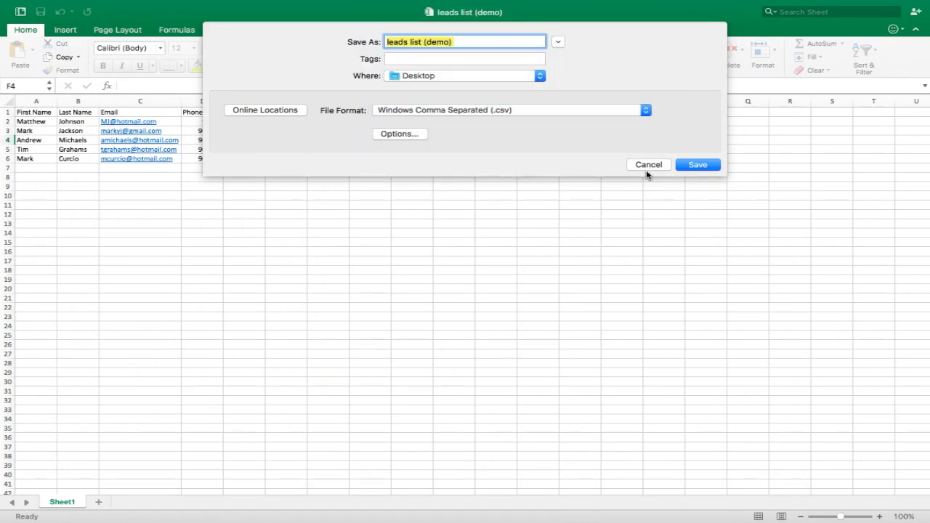
{"action": "left_click", "coordinate": [650, 169]}
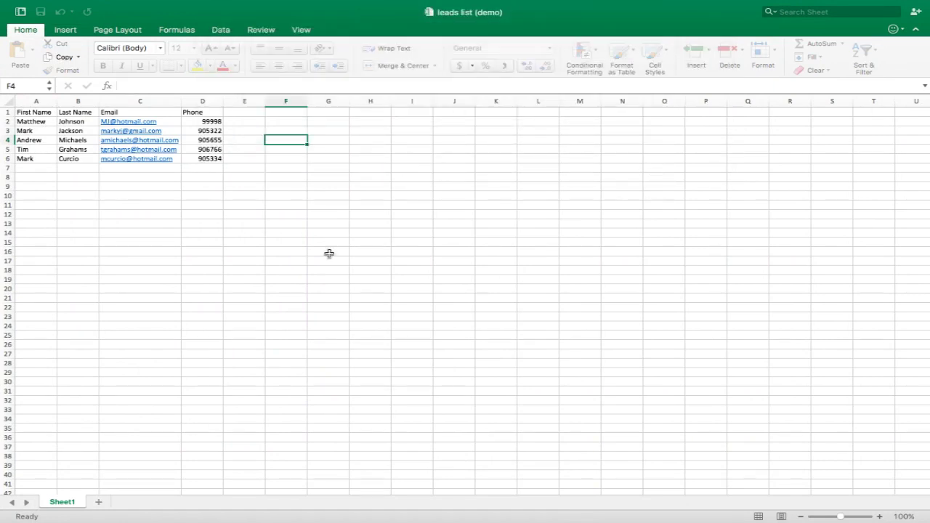
Switch back to Freshsales and open the Leads CSV Import from the admin settings
{"action": "key", "text": "ctrl+Up"}
{"action": "left_click", "coordinate": [417, 44]}
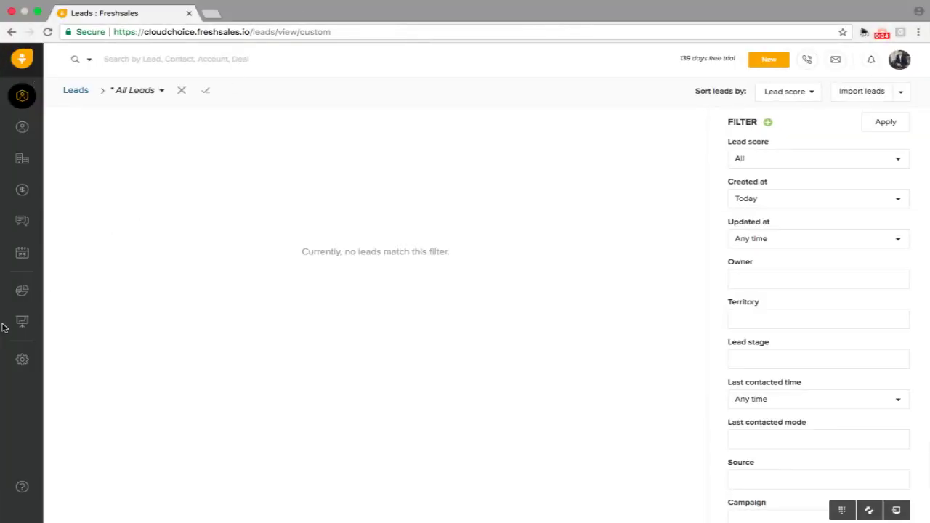
{"action": "left_click", "coordinate": [23, 361]}
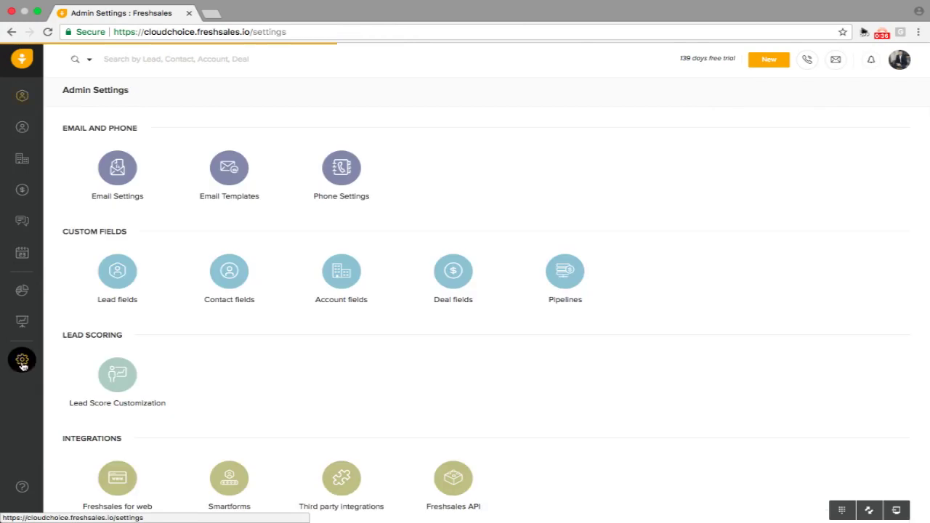
{"action": "scroll", "coordinate": [239, 282], "scroll_direction": "down", "scroll_amount": 5}
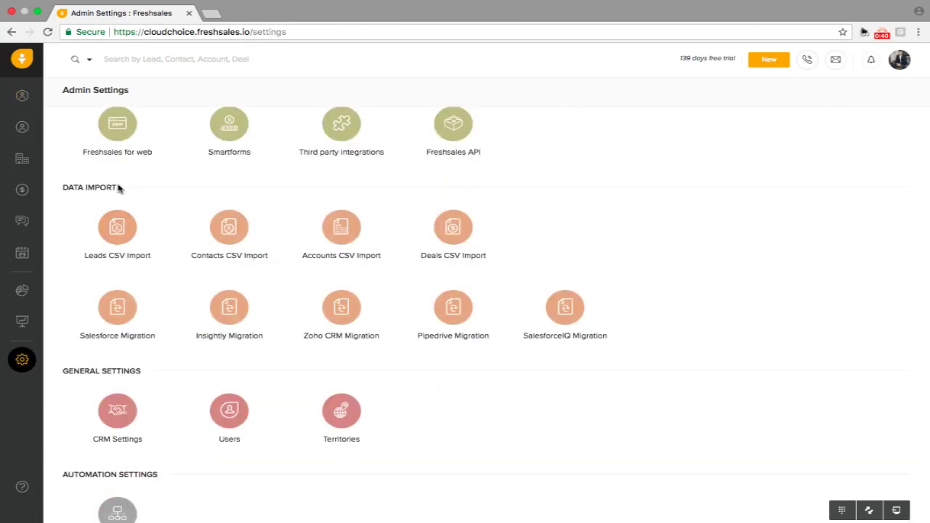
{"action": "left_click", "coordinate": [121, 234]}
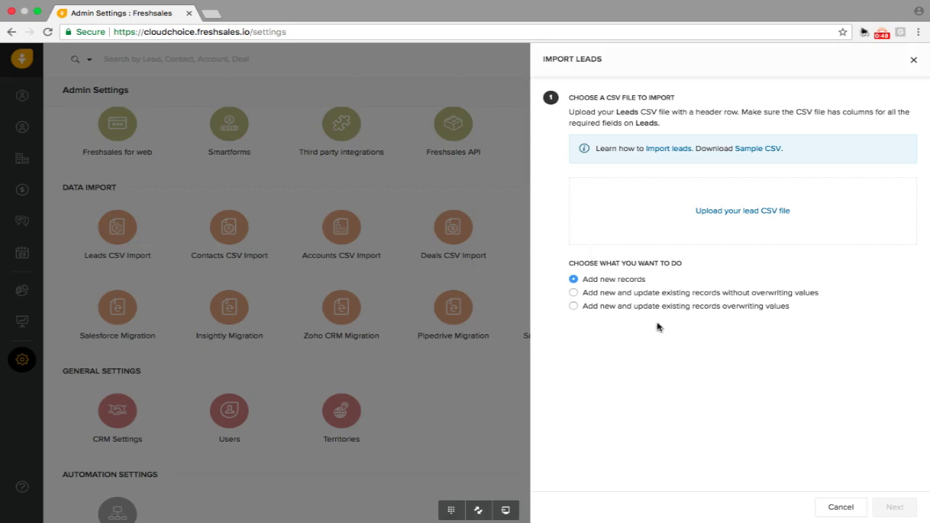
Upload the file "leads list (demo)" with the Add new records option and proceed to mapping the fields
{"action": "left_click", "coordinate": [612, 294]}
{"action": "left_click", "coordinate": [611, 281]}
{"action": "left_click", "coordinate": [750, 209]}
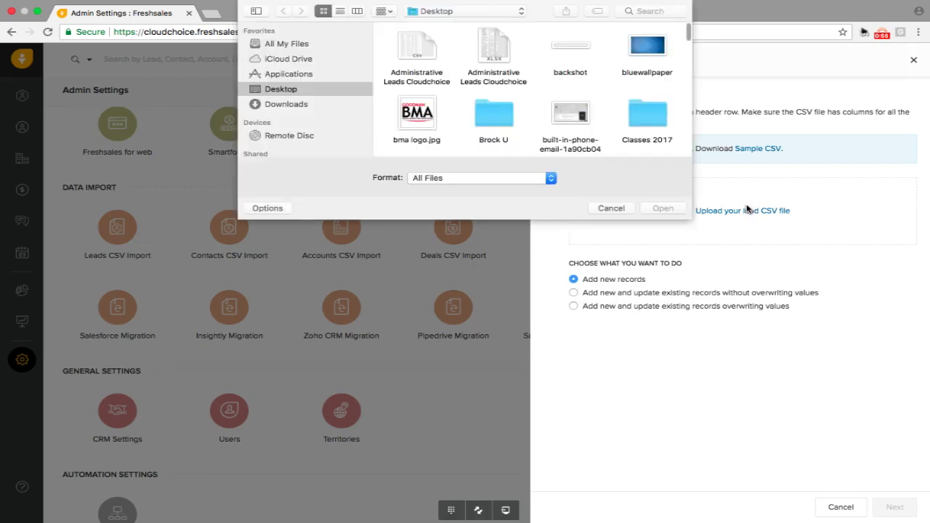
{"action": "left_click", "coordinate": [644, 33]}
{"action": "type", "text": "leads"}
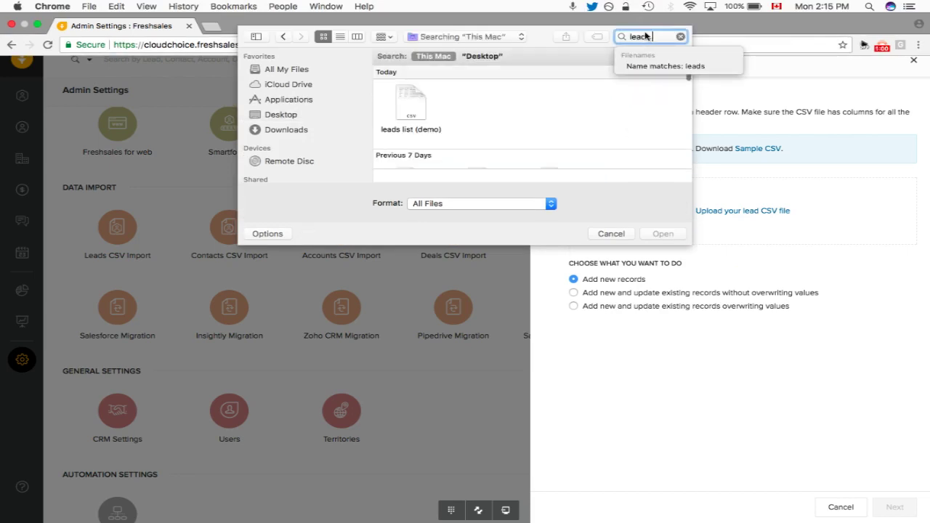
{"action": "left_click", "coordinate": [428, 103]}
{"action": "left_click", "coordinate": [669, 209]}
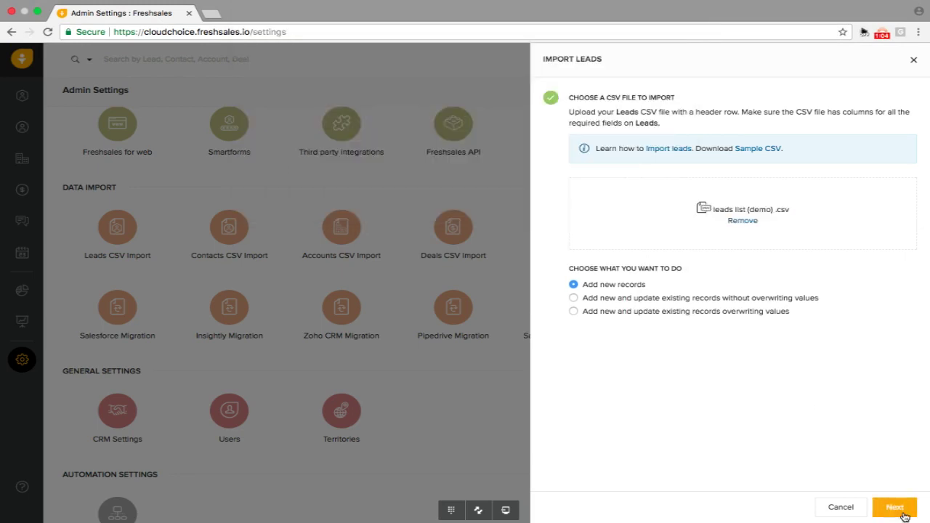
{"action": "left_click", "coordinate": [896, 509]}
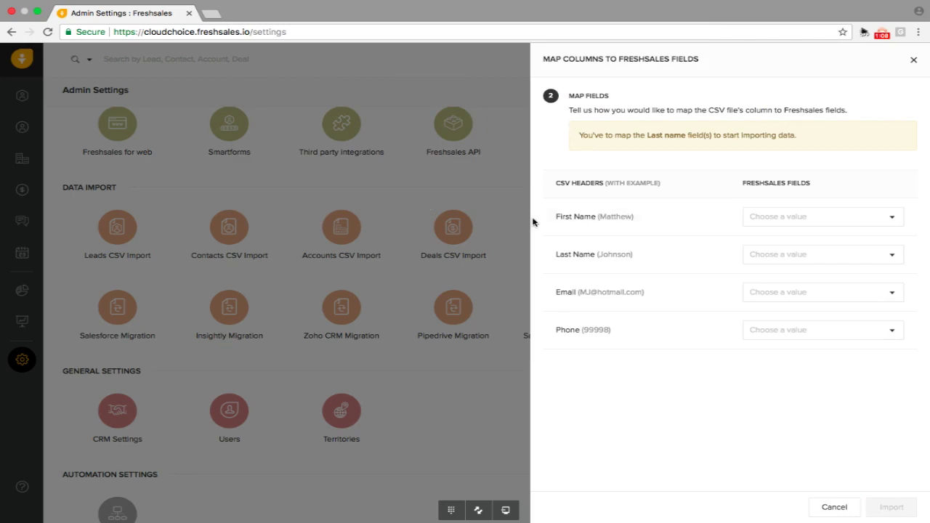
Switch to the leads list in Excel and review the First Name, Last Name, Email and Phone column headers
{"action": "key", "text": "ctrl+Right"}
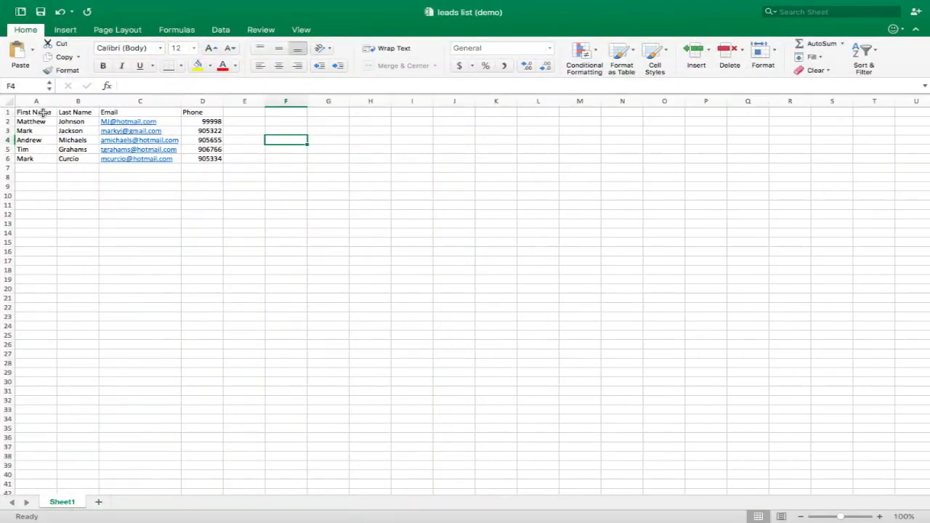
{"action": "left_click", "coordinate": [43, 111]}
{"action": "key", "text": "Right"}
{"action": "key", "text": "Right"}
{"action": "key", "text": "Right"}
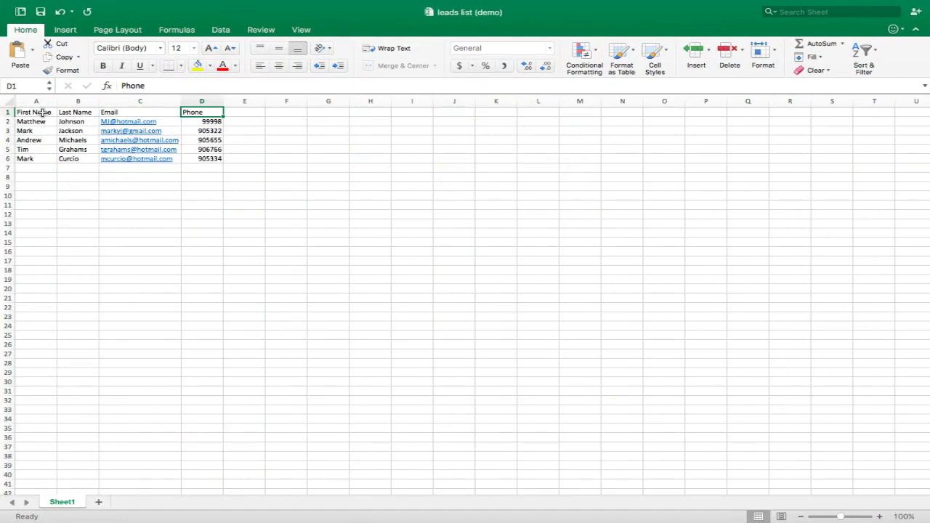
{"action": "key", "text": "Left"}
{"action": "key", "text": "Left"}
{"action": "key", "text": "Left"}
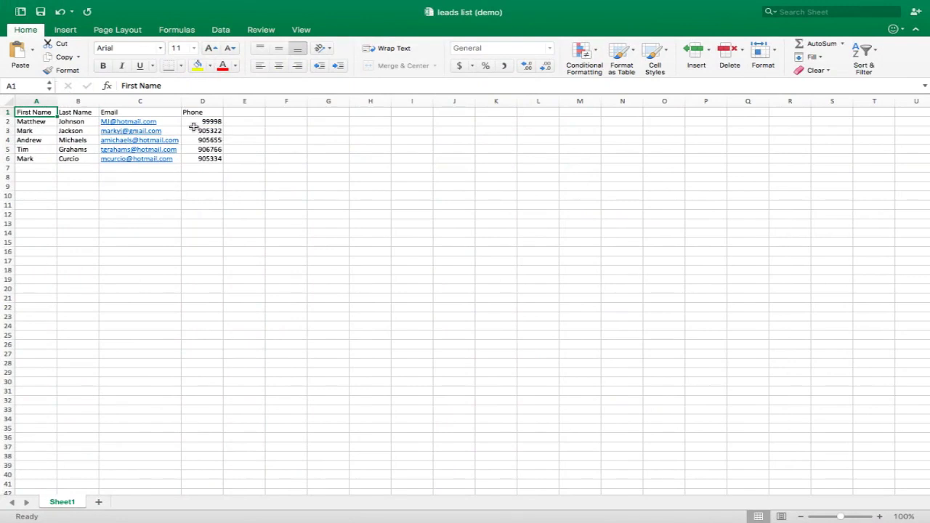
{"action": "left_click", "coordinate": [152, 112]}
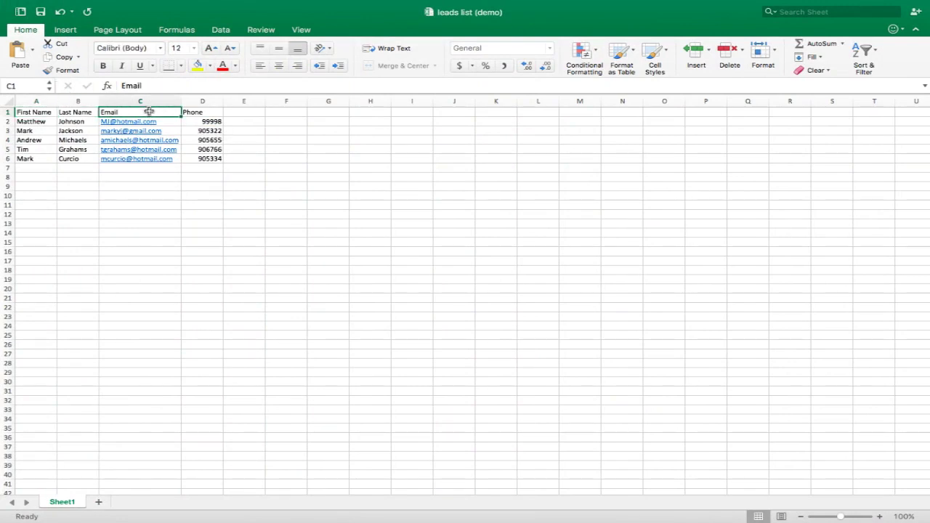
Switch back to Freshsales and map the CSV Email column to the Email field
{"action": "key", "text": "ctrl+Left"}
{"action": "left_click", "coordinate": [816, 292]}
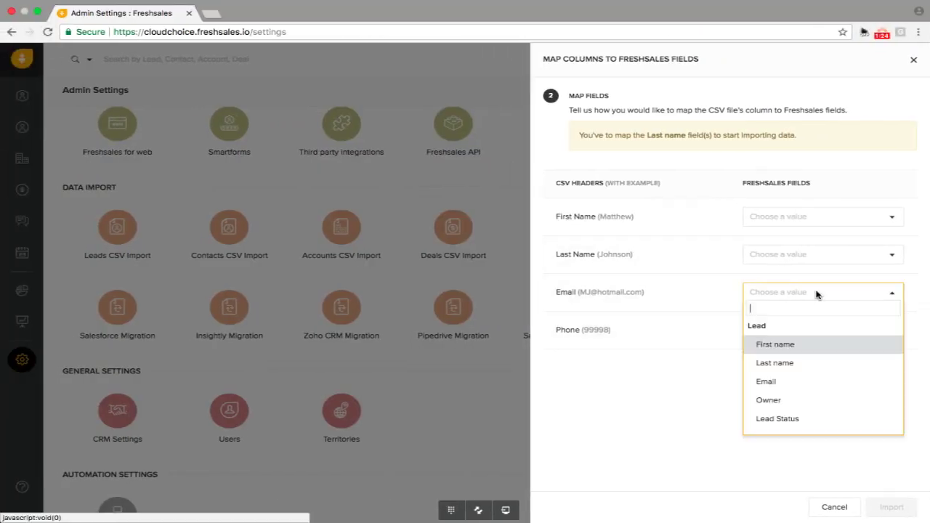
{"action": "type", "text": "em"}
{"action": "key", "text": "Return"}
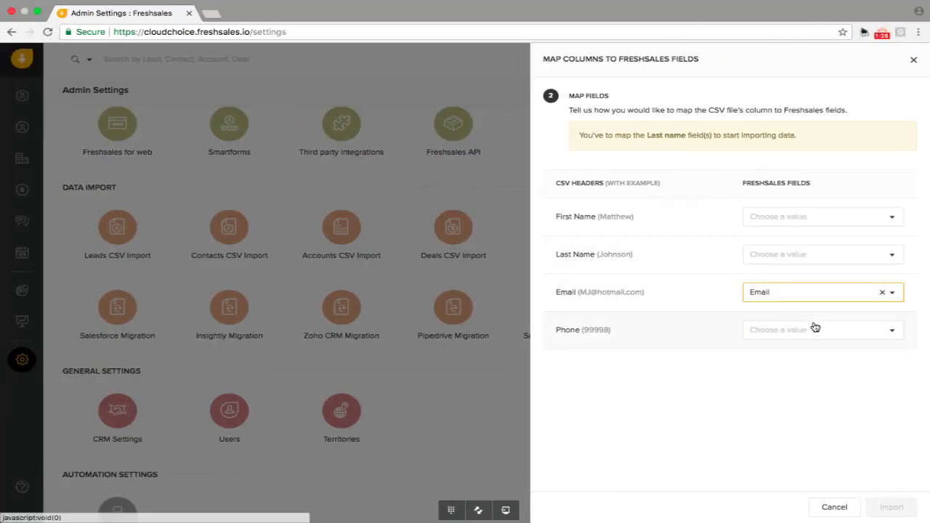
Check the Phone column in the Excel leads list and return to the Freshsales field mapping
{"action": "key", "text": "ctrl+Left"}
{"action": "key", "text": "ctrl+Right"}
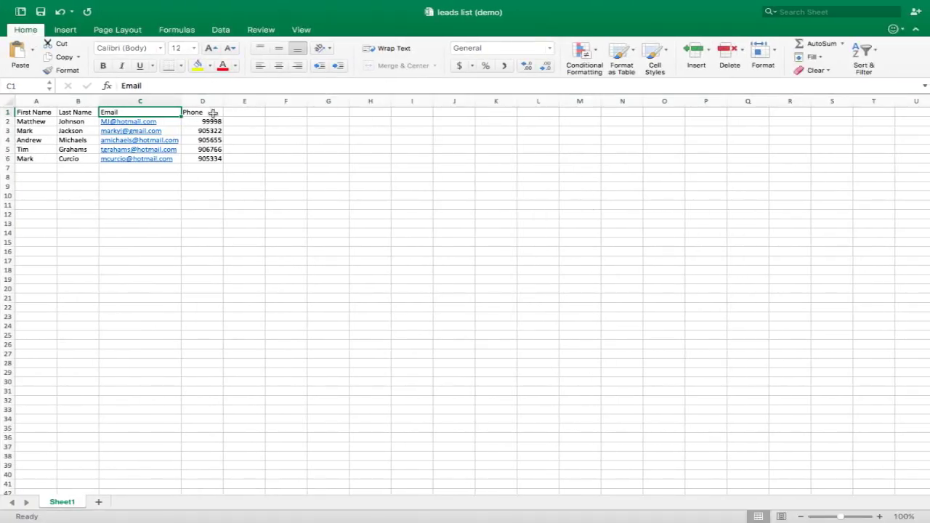
{"action": "left_click", "coordinate": [205, 113]}
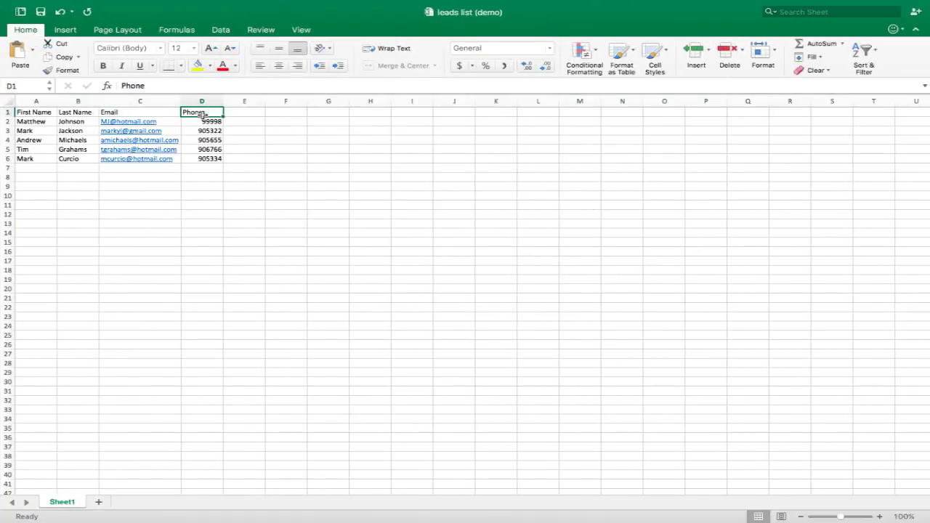
{"action": "left_click_drag", "start_coordinate": [204, 115], "coordinate": [204, 177]}
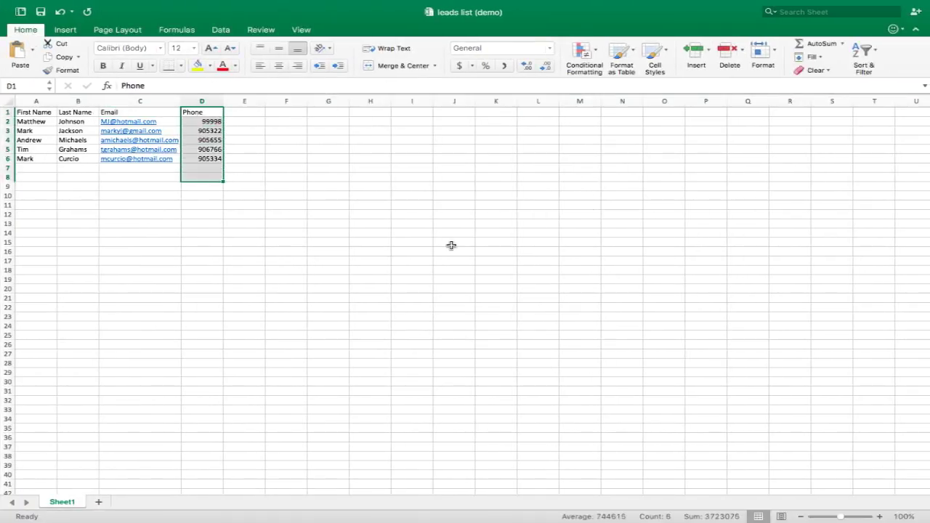
{"action": "key", "text": "ctrl+Right"}
{"action": "key", "text": "ctrl+Left"}
{"action": "key", "text": "ctrl+Left"}
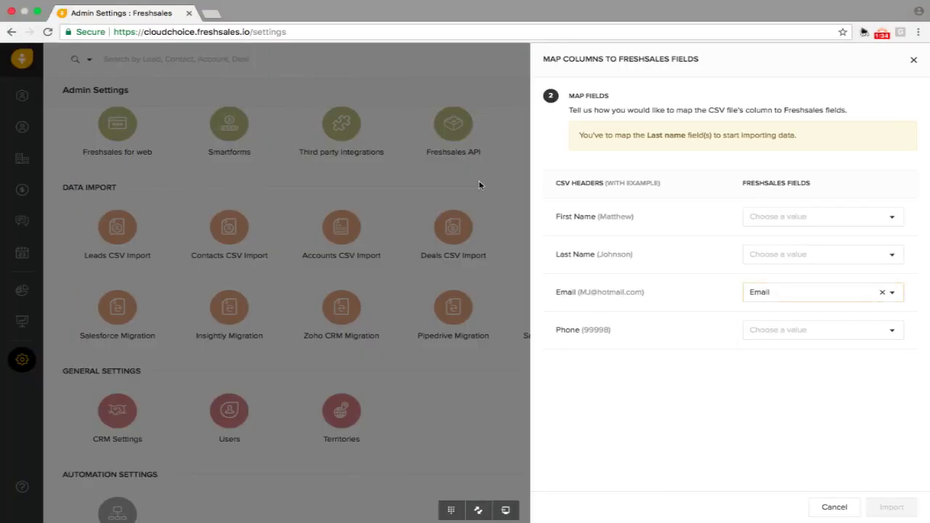
Map the CSV First Name column to First name and the Last Name column to Last name
{"action": "left_click", "coordinate": [788, 212]}
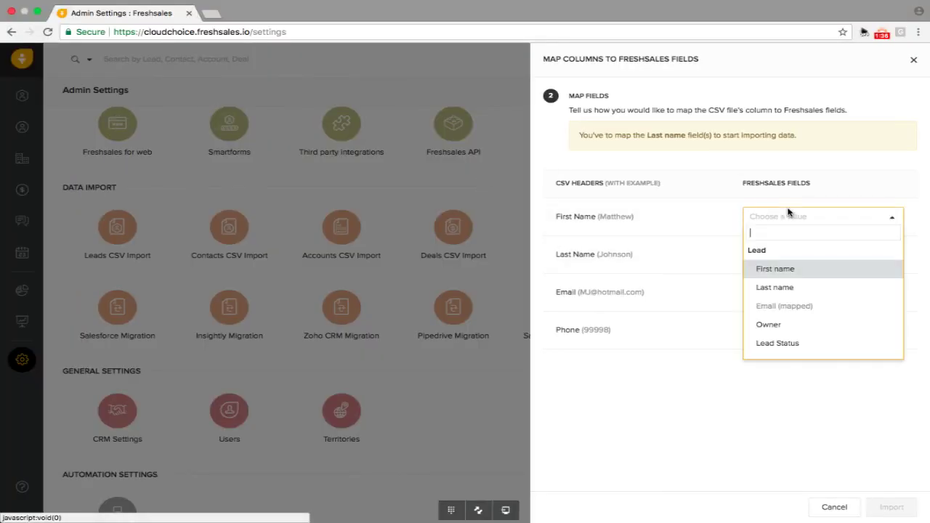
{"action": "type", "text": "fir"}
{"action": "key", "text": "Return"}
{"action": "left_click", "coordinate": [804, 258]}
{"action": "type", "text": "las"}
{"action": "key", "text": "Return"}
Map the CSV Phone column to the Company phone field
{"action": "left_click", "coordinate": [800, 331]}
{"action": "type", "text": "pho"}
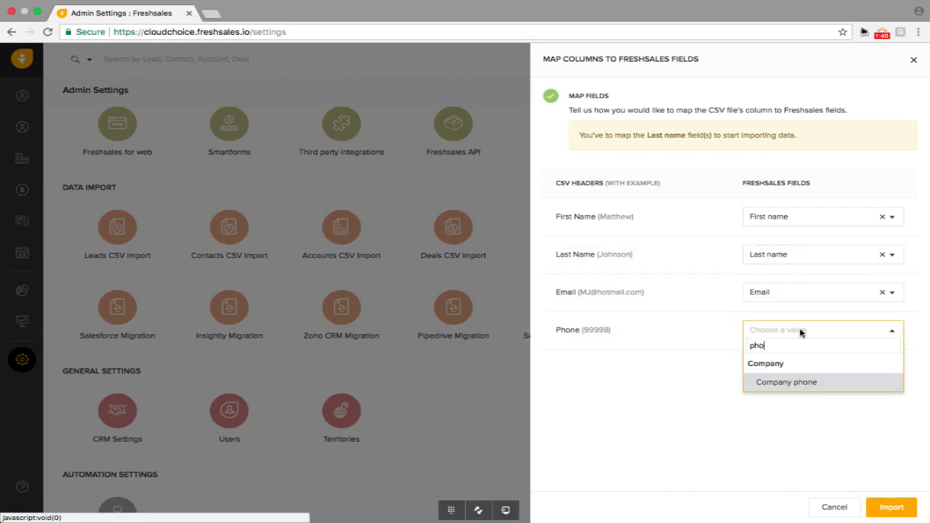
{"action": "key", "text": "Return"}
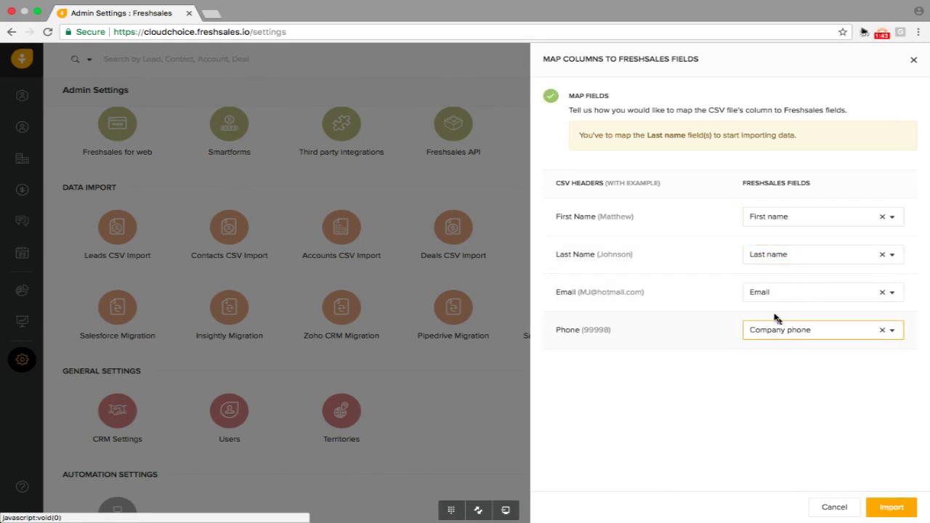
Remap the CSV Phone column to the work field and import the leads
{"action": "left_click", "coordinate": [784, 332]}
{"action": "type", "text": "work"}
{"action": "key", "text": "Return"}
{"action": "left_click", "coordinate": [896, 514]}
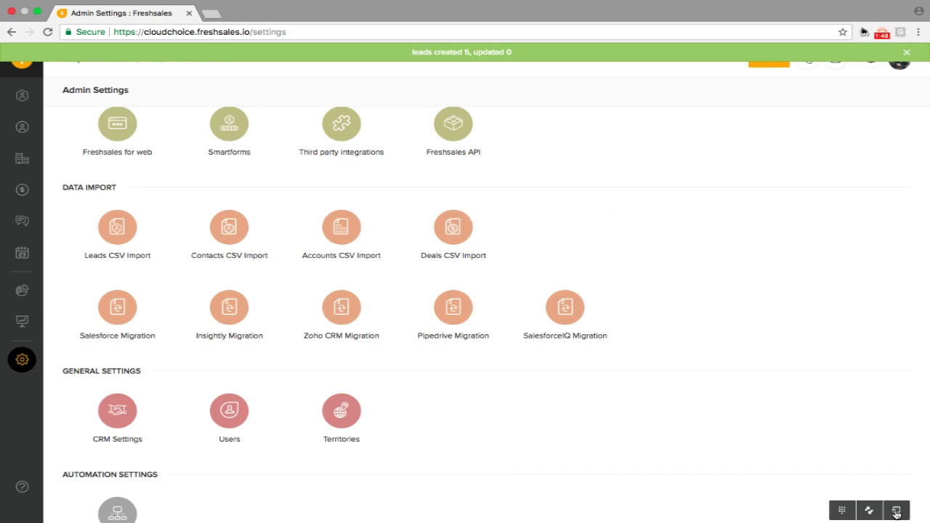
Open the leads list and filter it to leads created today
{"action": "scroll", "coordinate": [166, 216], "scroll_direction": "up", "scroll_amount": 5}
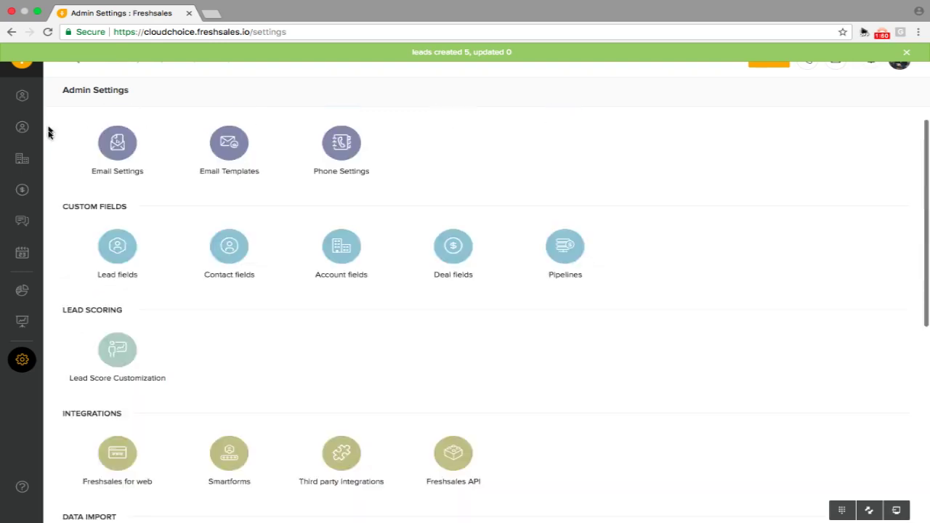
{"action": "left_click", "coordinate": [21, 94]}
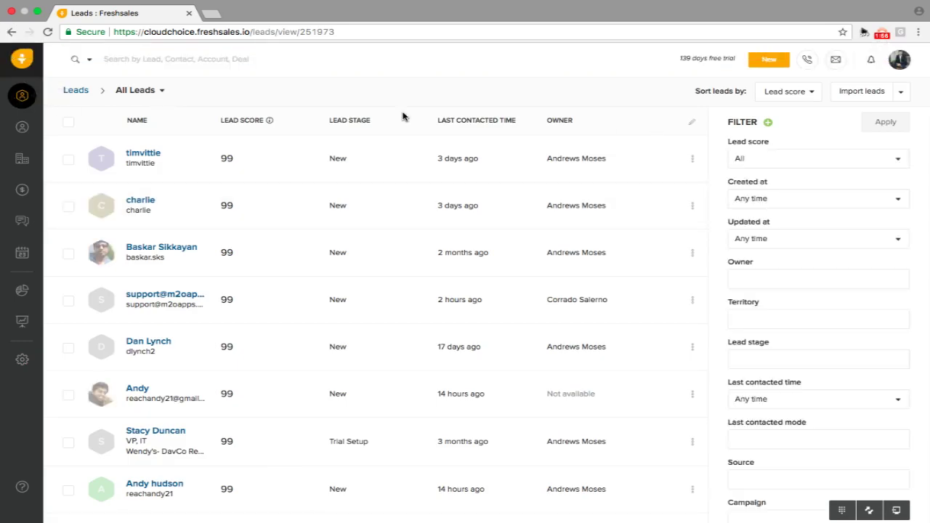
{"action": "left_click", "coordinate": [776, 199]}
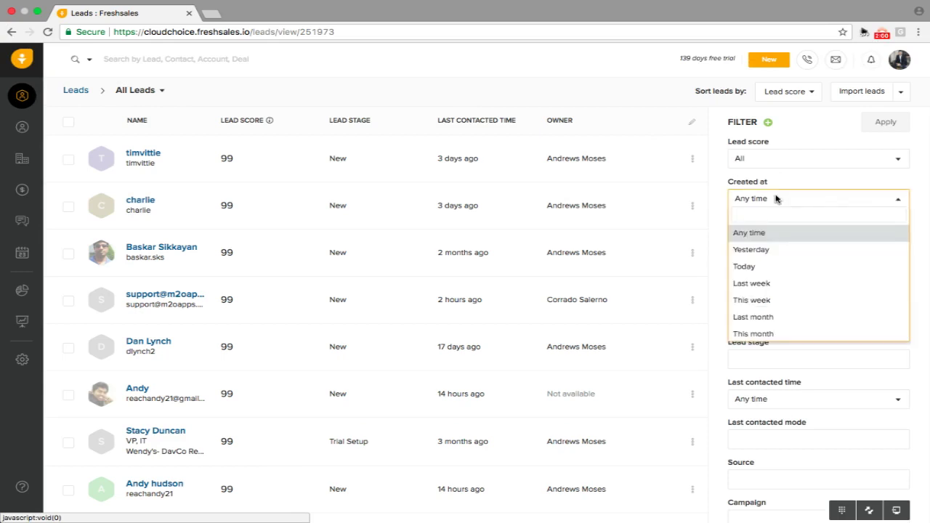
{"action": "left_click", "coordinate": [755, 267]}
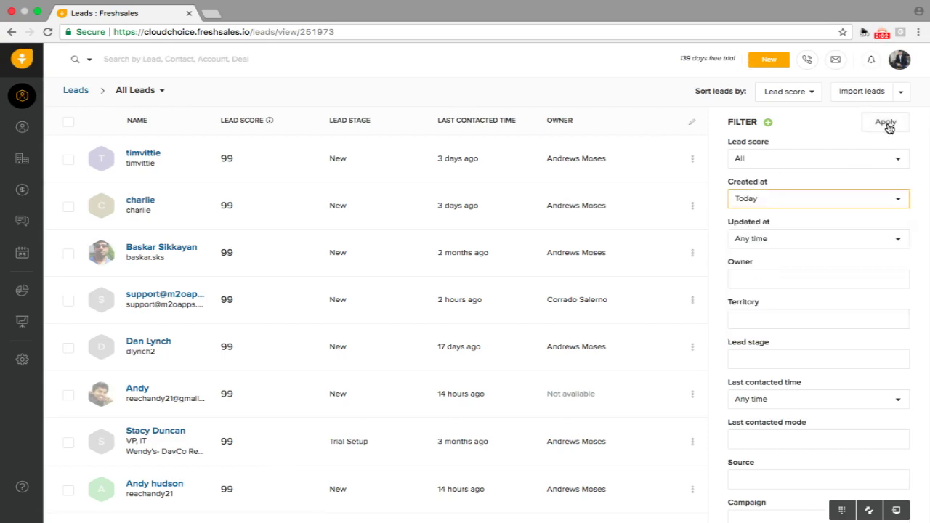
{"action": "left_click", "coordinate": [886, 124]}
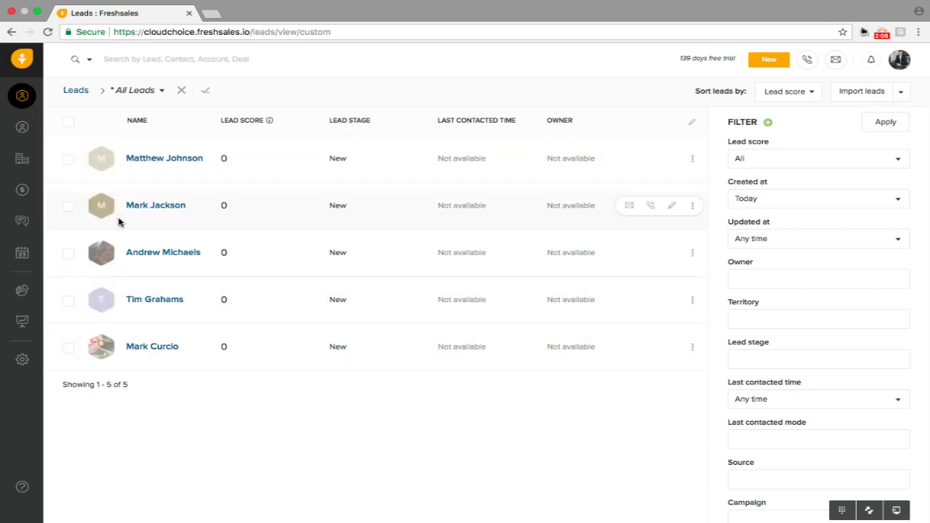
Save the filtered leads view under the name Leads List
{"action": "left_click", "coordinate": [206, 94]}
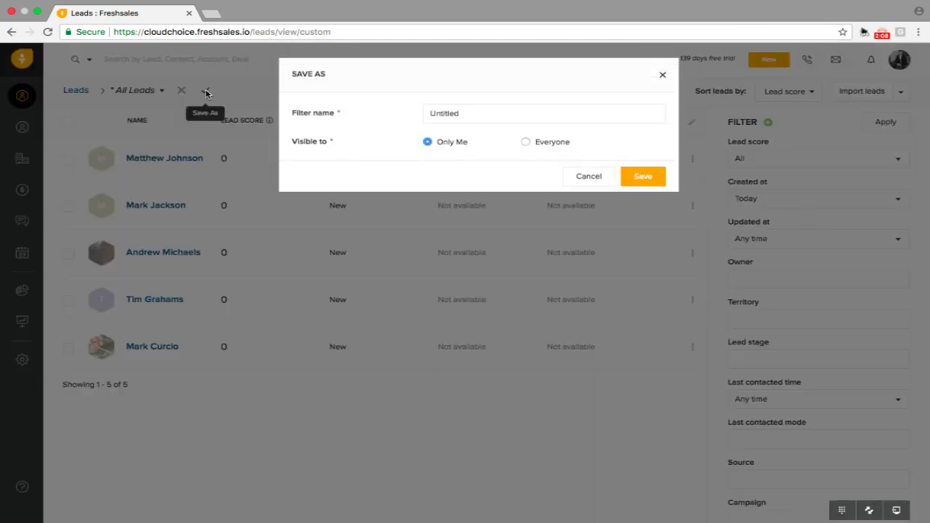
{"action": "double_click", "coordinate": [488, 116]}
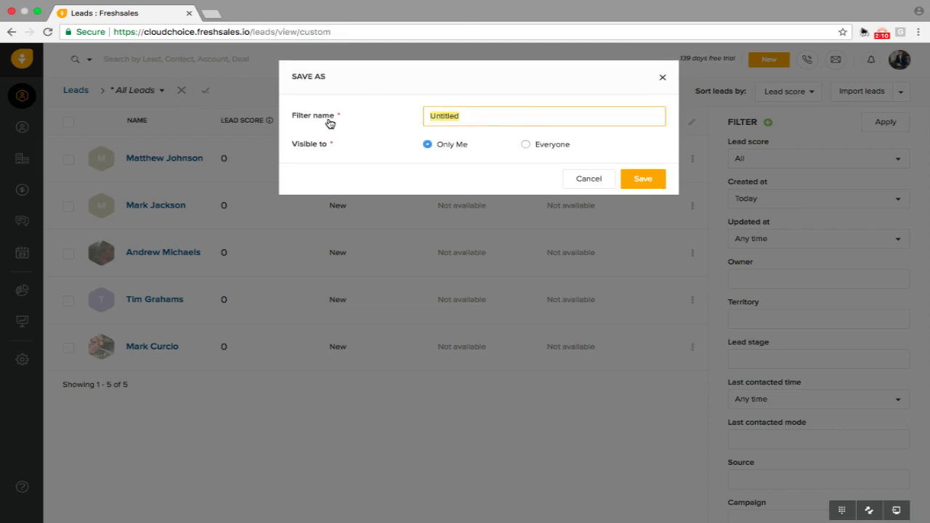
{"action": "key", "text": "BackSpace"}
{"action": "type", "text": "Leads List"}
{"action": "left_click", "coordinate": [650, 181]}
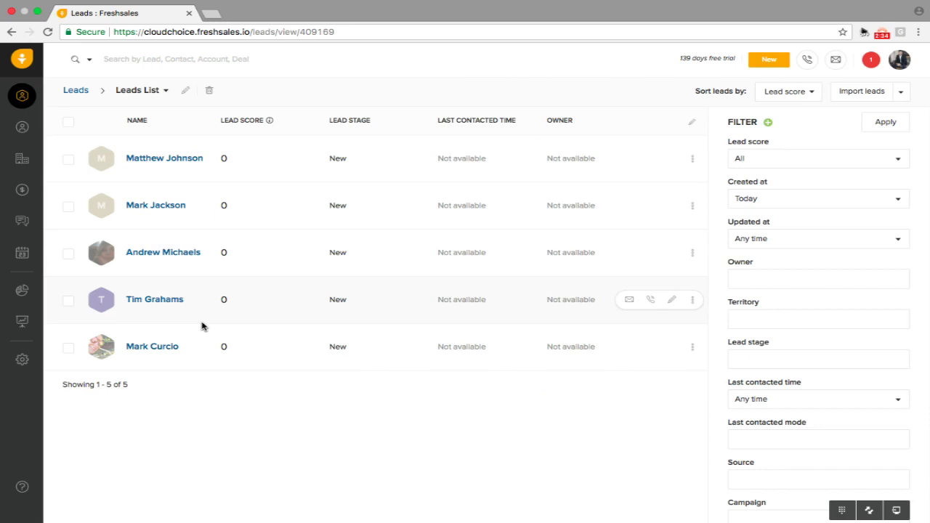
Start a bulk email to all leads in the list and replace its subject and content with the Referral Promotion template
{"action": "left_click", "coordinate": [69, 124]}
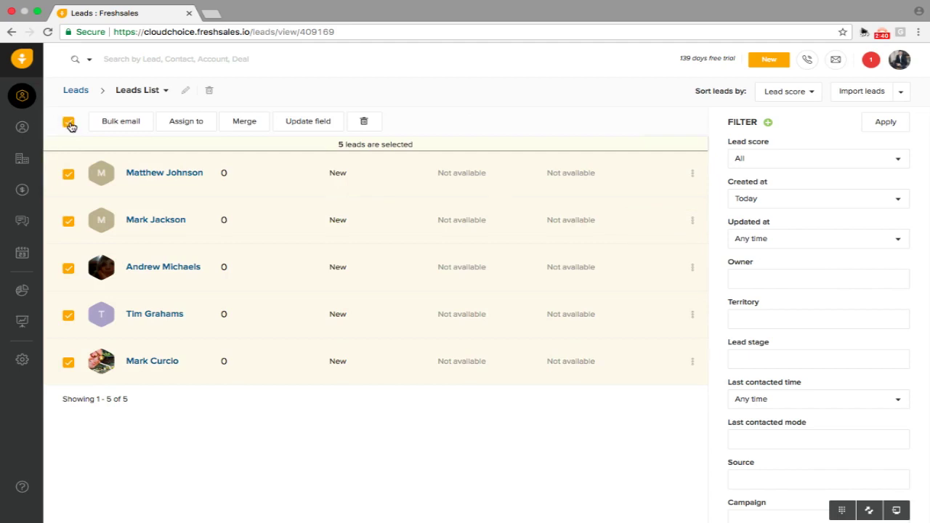
{"action": "left_click", "coordinate": [115, 125]}
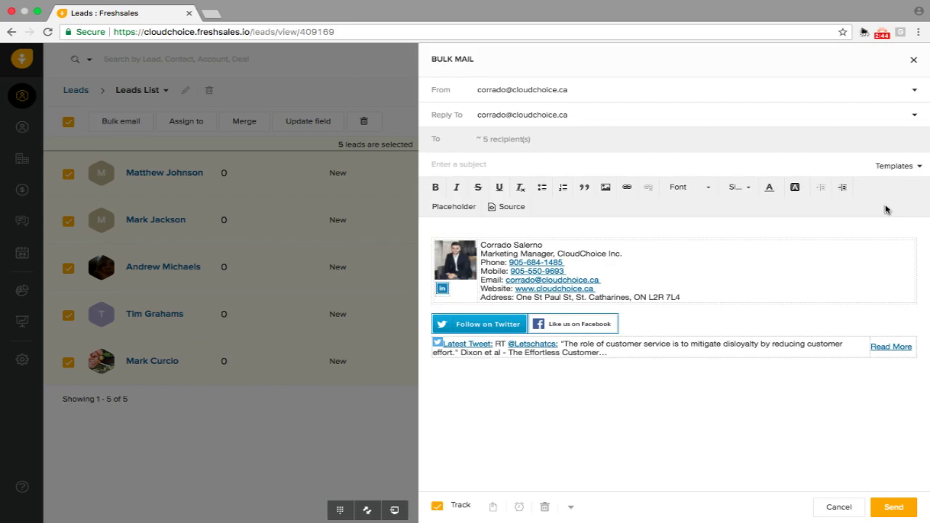
{"action": "left_click", "coordinate": [902, 169]}
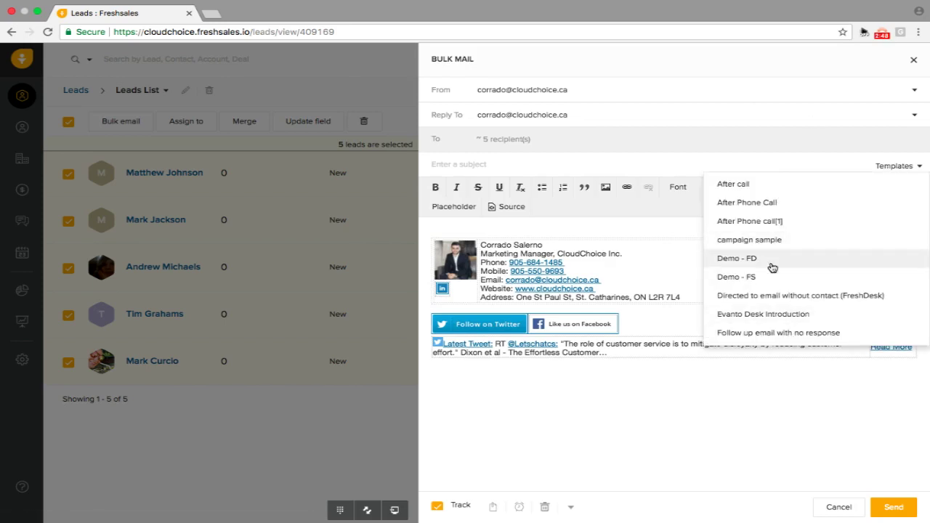
{"action": "scroll", "coordinate": [772, 268], "scroll_direction": "down", "scroll_amount": 1}
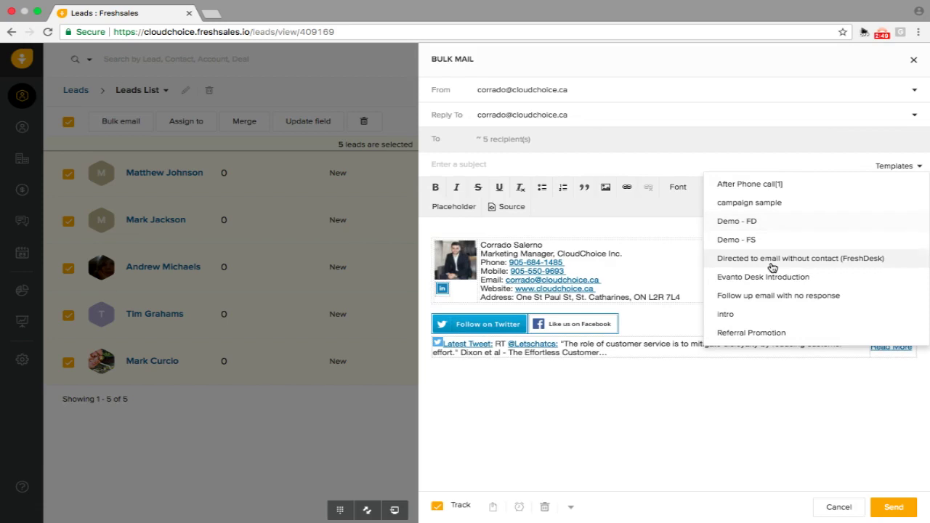
{"action": "left_click", "coordinate": [751, 334]}
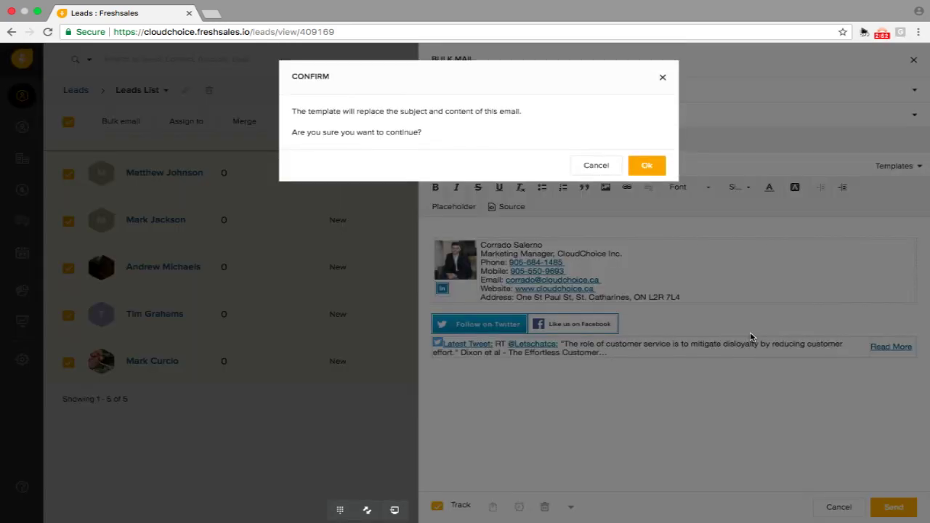
{"action": "left_click", "coordinate": [649, 166]}
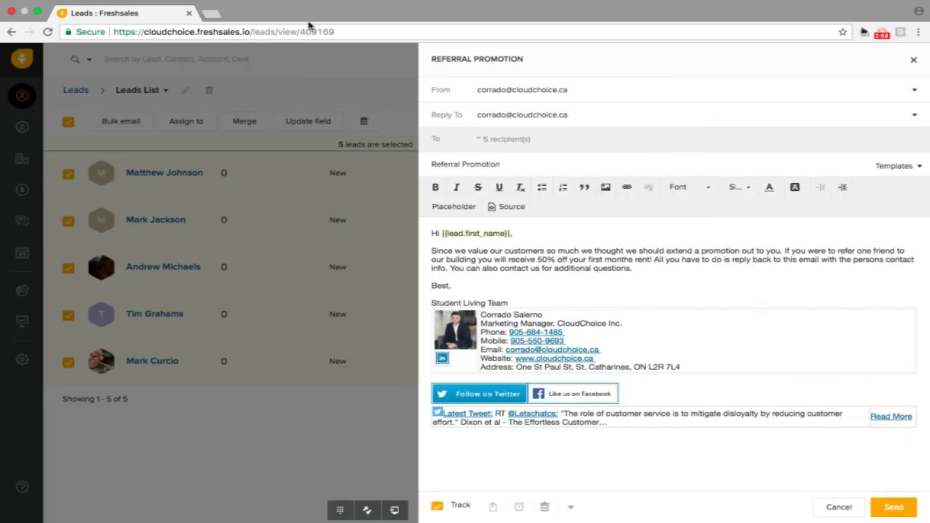
Check the placeholder options and end the Student Living Team sign-off with a comma and line break, closing the bulk email without sending it
{"action": "left_click", "coordinate": [456, 208]}
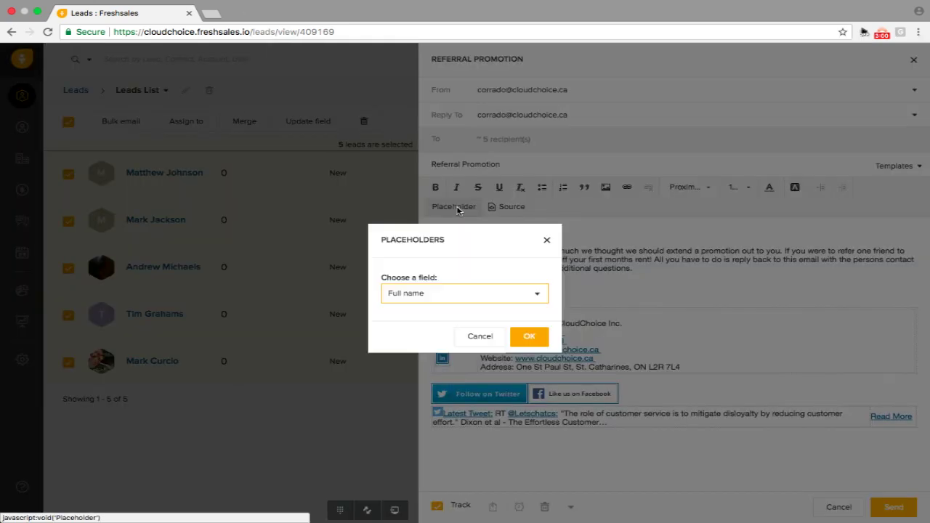
{"action": "left_click", "coordinate": [547, 241]}
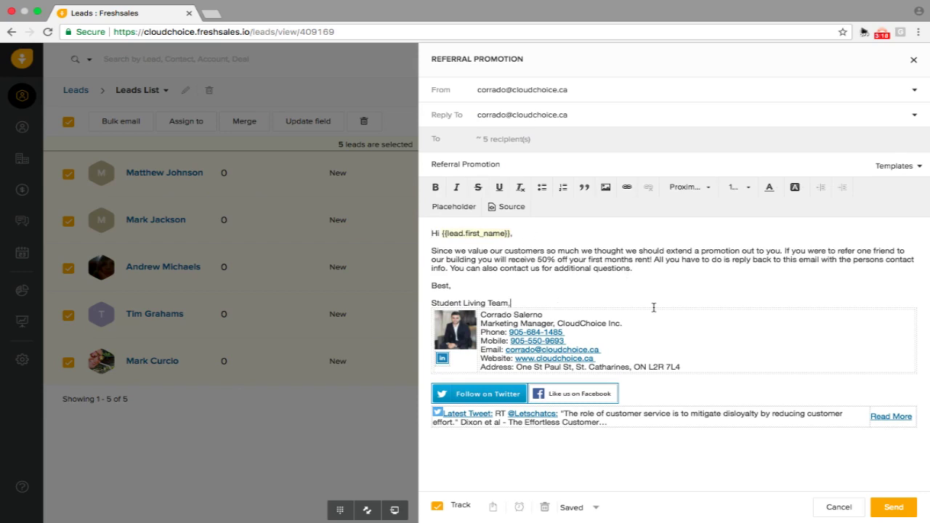
{"action": "key", "text": "Return"}
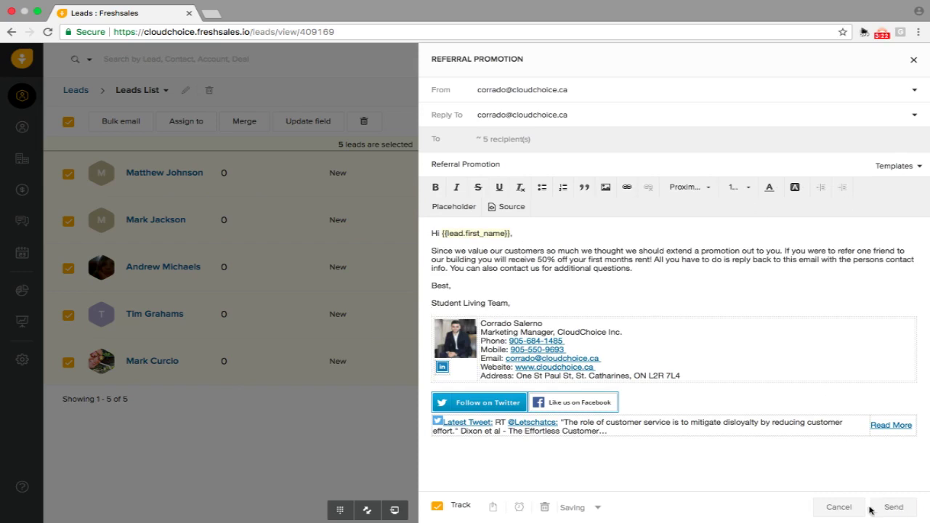
{"action": "left_click", "coordinate": [914, 62]}
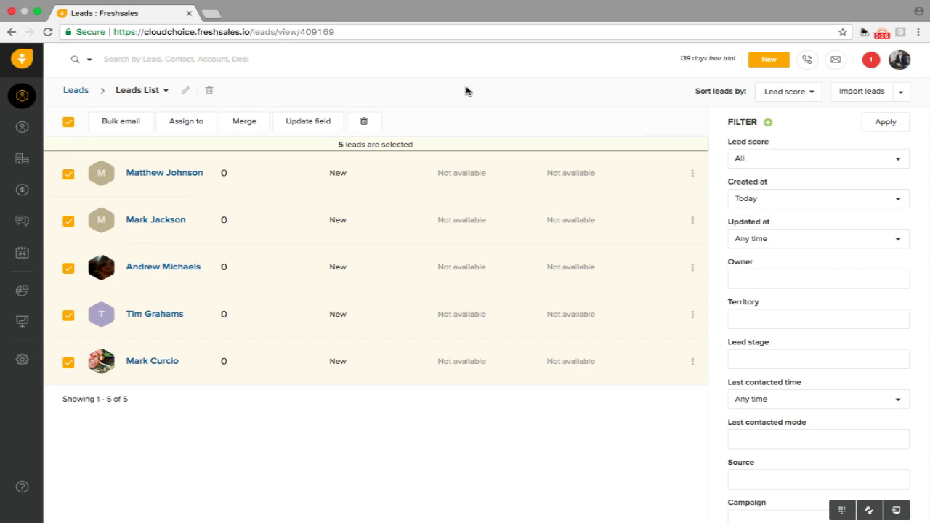